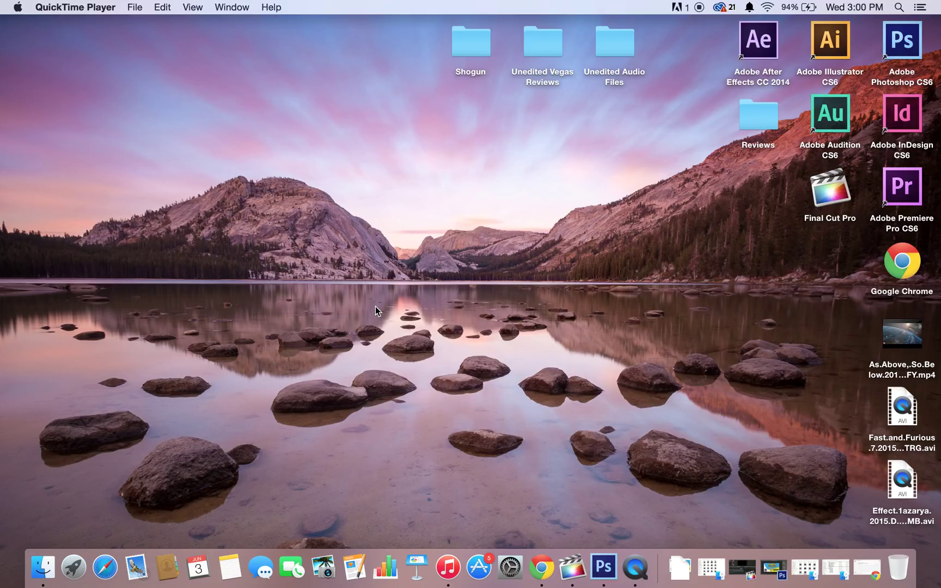
Dismiss the Apple menu without choosing anything and bring Finder to the front on the desktop.
click(19, 7)
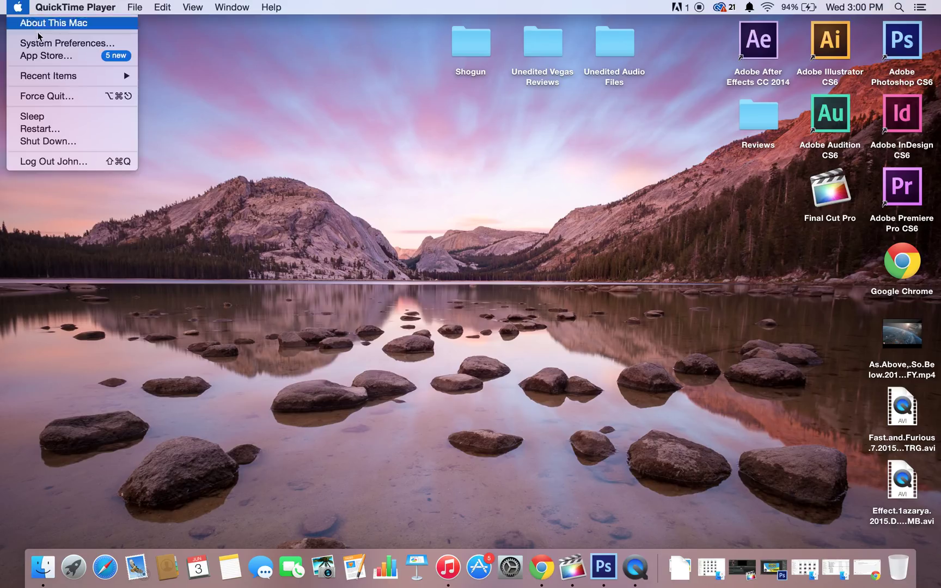
click(254, 135)
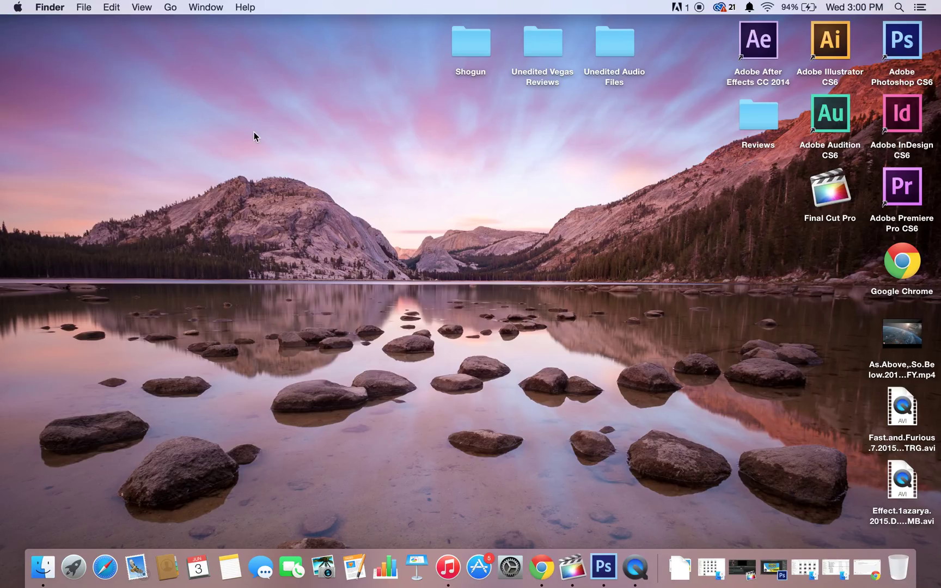
Open Desktop & Screen Saver from the desktop's Change Desktop Background… option and nudge the window right.
right_click(405, 299)
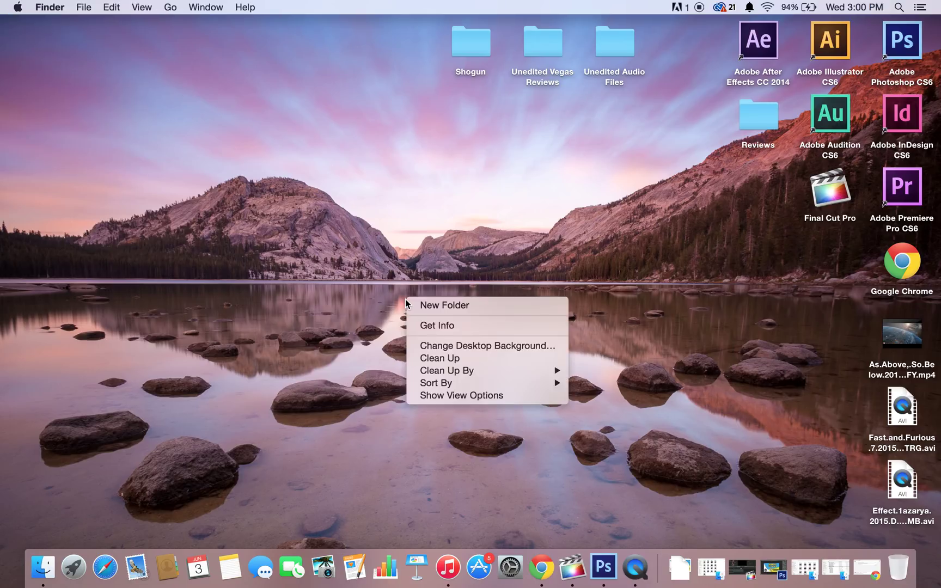
click(456, 345)
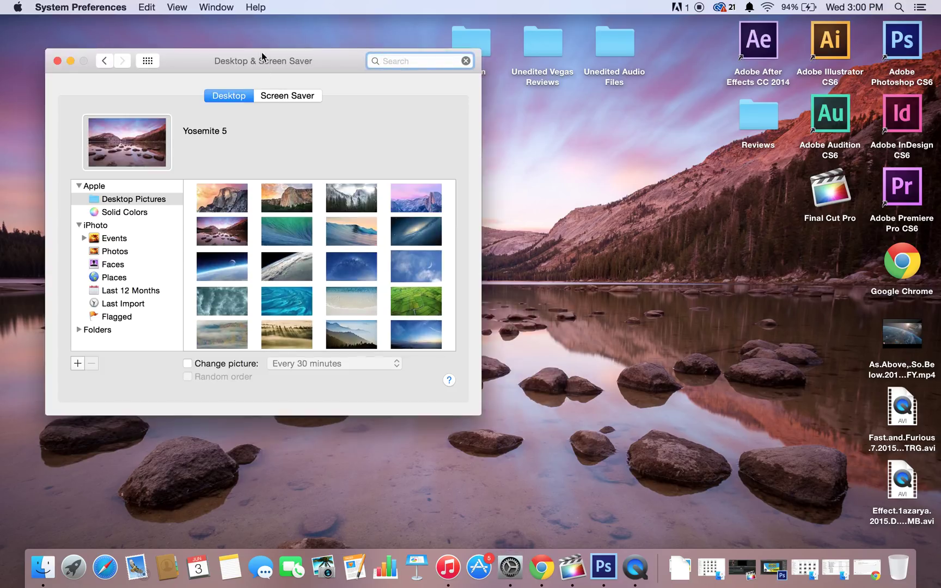
drag(262, 53, 290, 58)
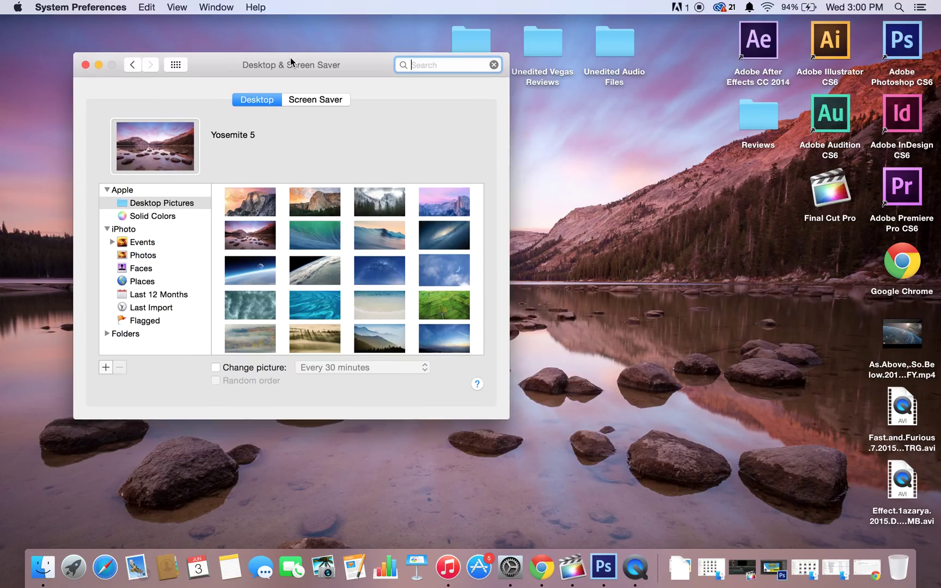
In the Screen Saver tab, preview Arabesque, then select Flurry again.
click(306, 102)
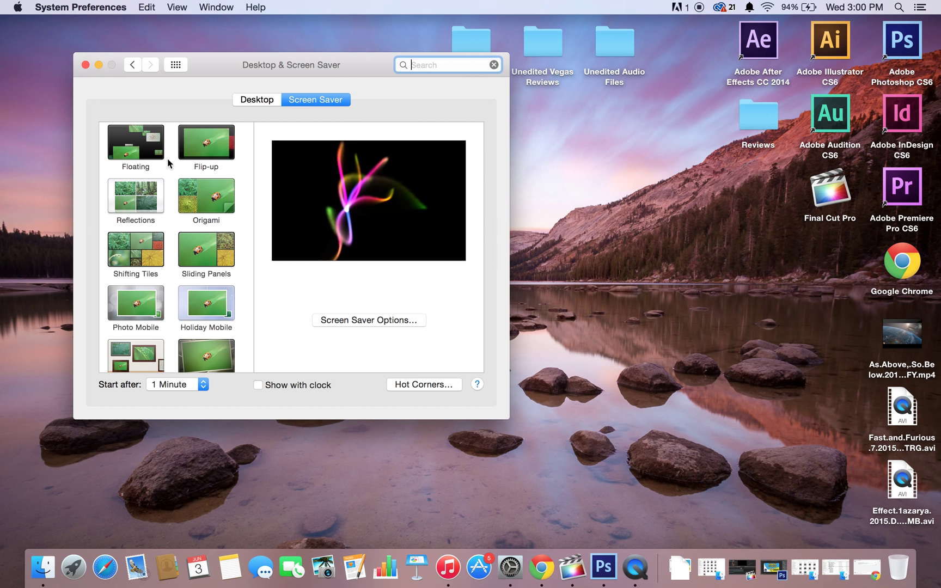
scroll(176, 162, down, 1)
scroll(173, 159, down, 3)
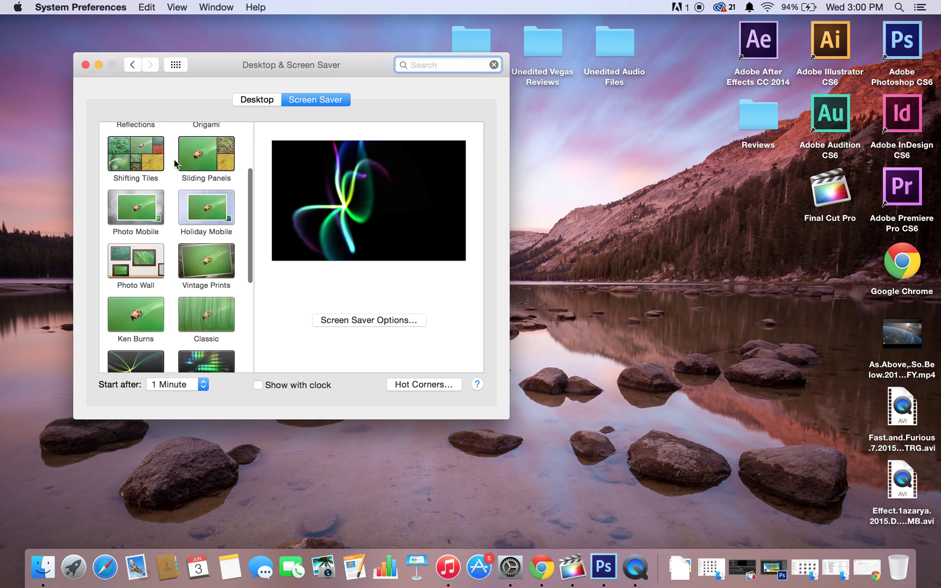
scroll(174, 159, down, 3)
scroll(173, 159, down, 2)
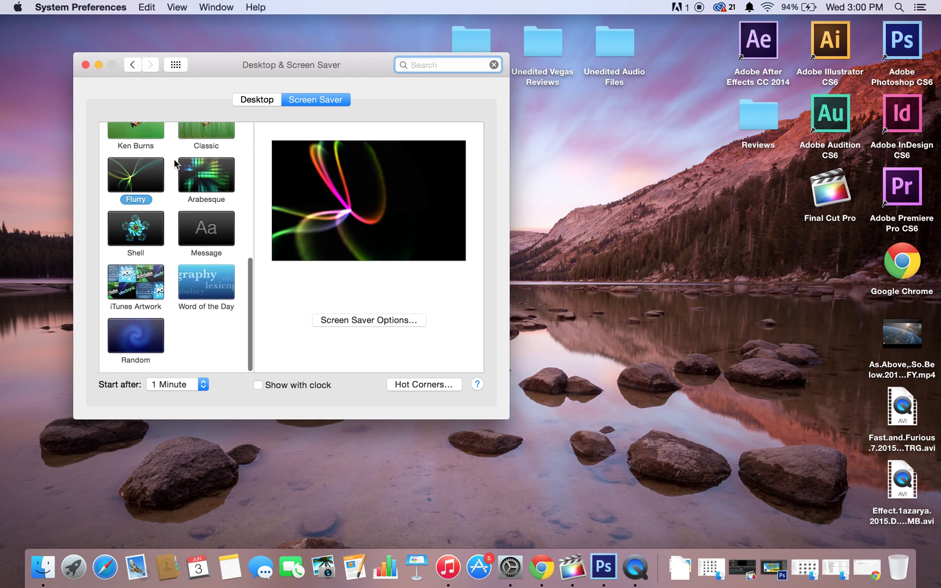
scroll(175, 163, up, 4)
scroll(174, 159, up, 3)
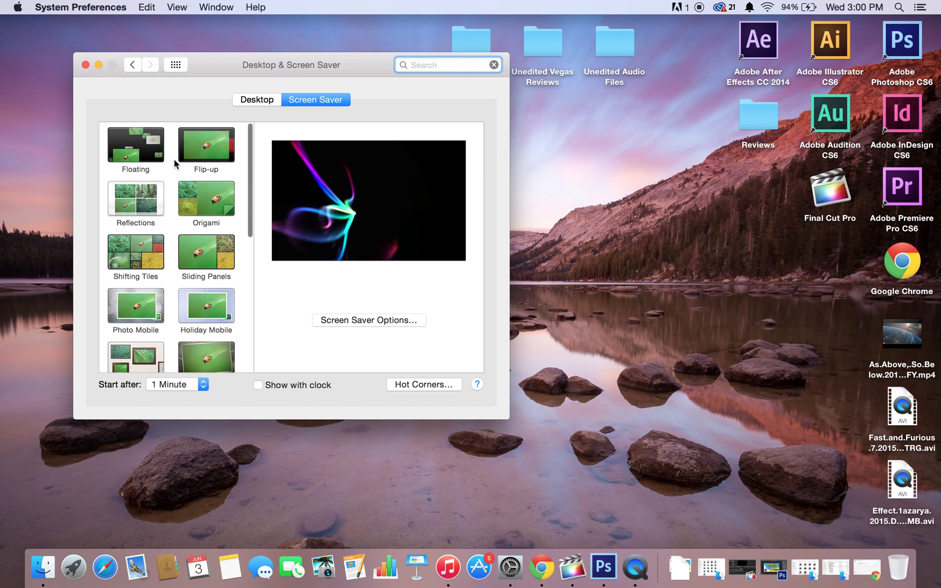
scroll(173, 183, up, 1)
scroll(174, 212, down, 4)
scroll(173, 211, down, 4)
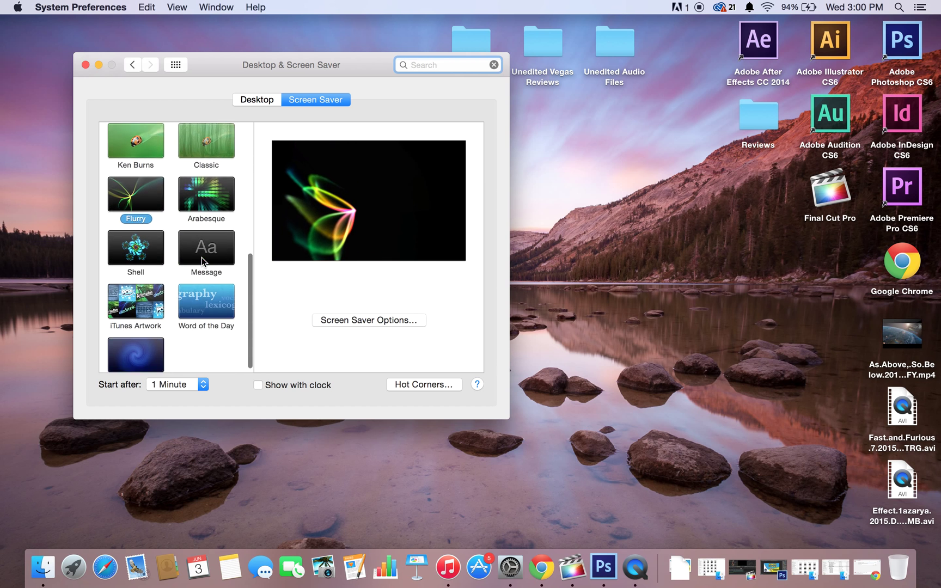
scroll(174, 211, down, 2)
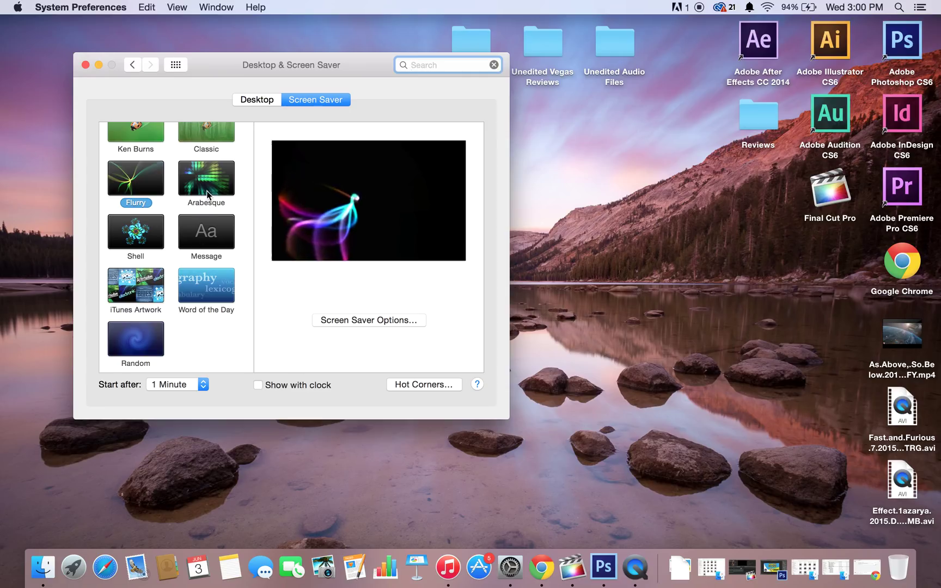
click(212, 182)
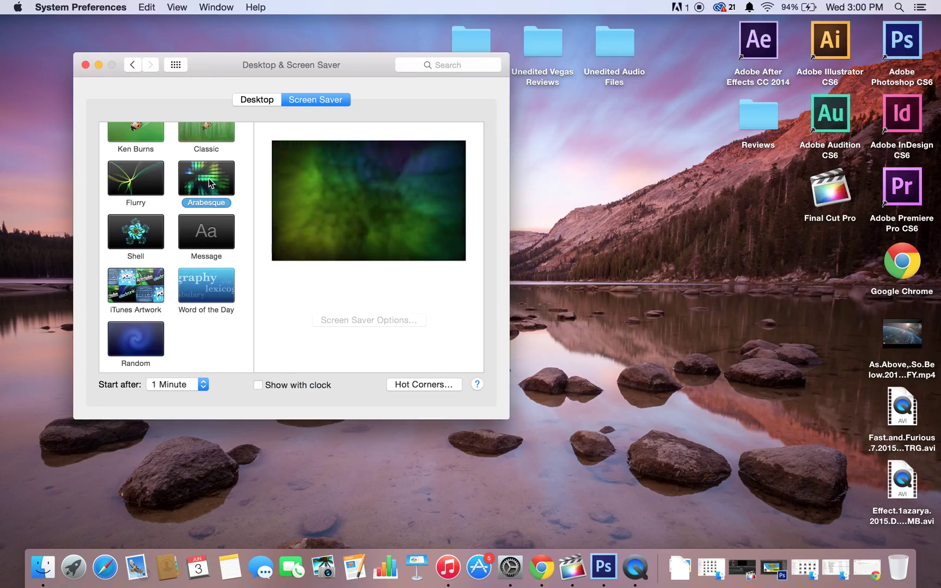
click(157, 187)
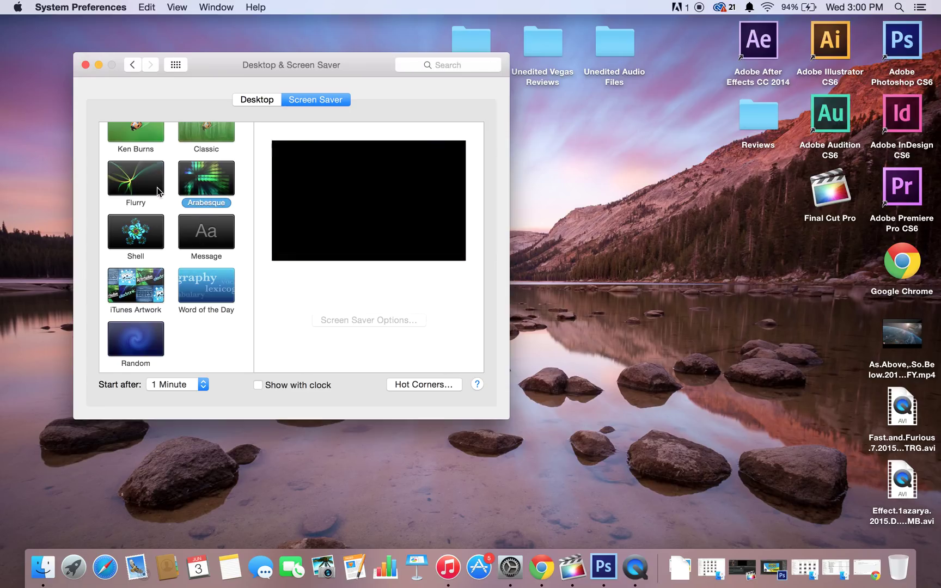
Close Desktop & Screen Saver, reopen it via Apple menu › System Preferences, then close it again.
click(86, 65)
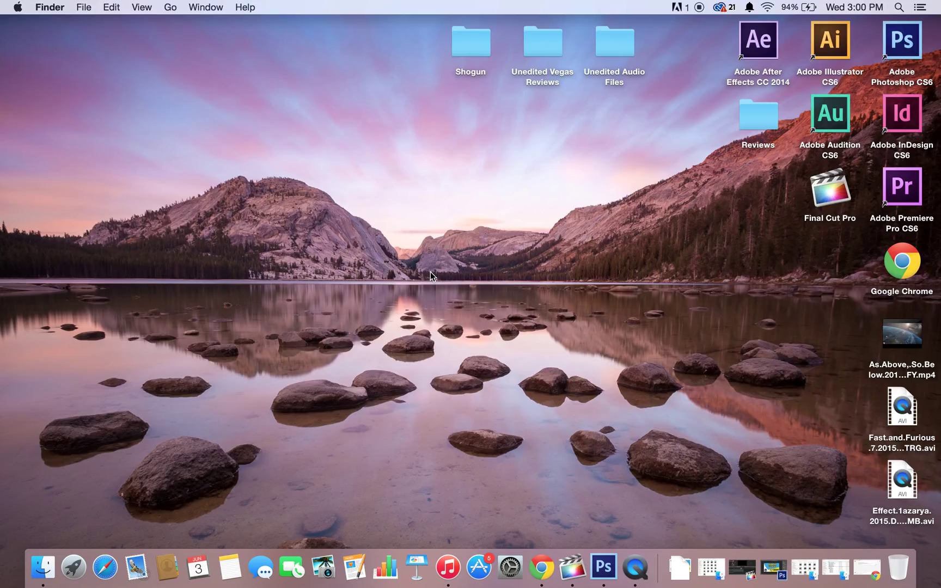
click(21, 8)
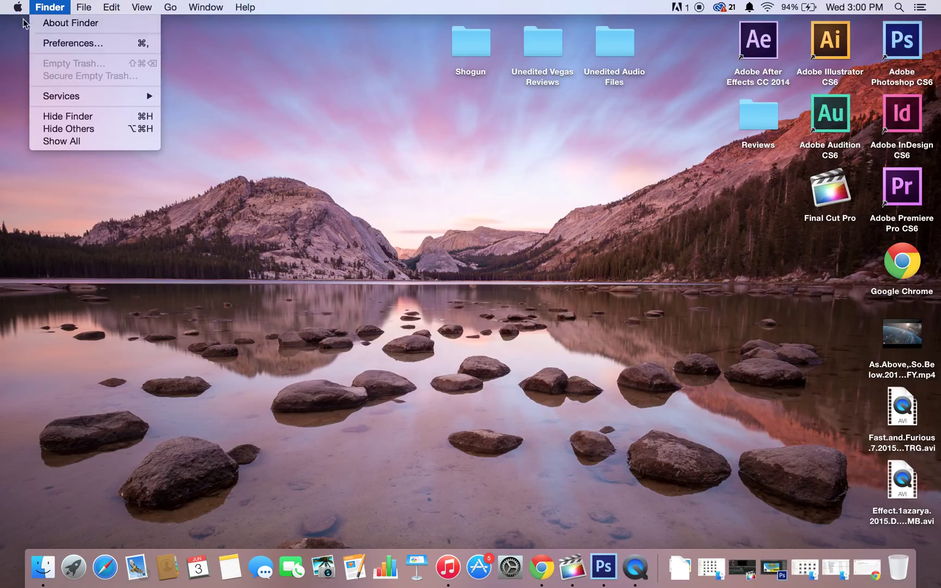
click(66, 42)
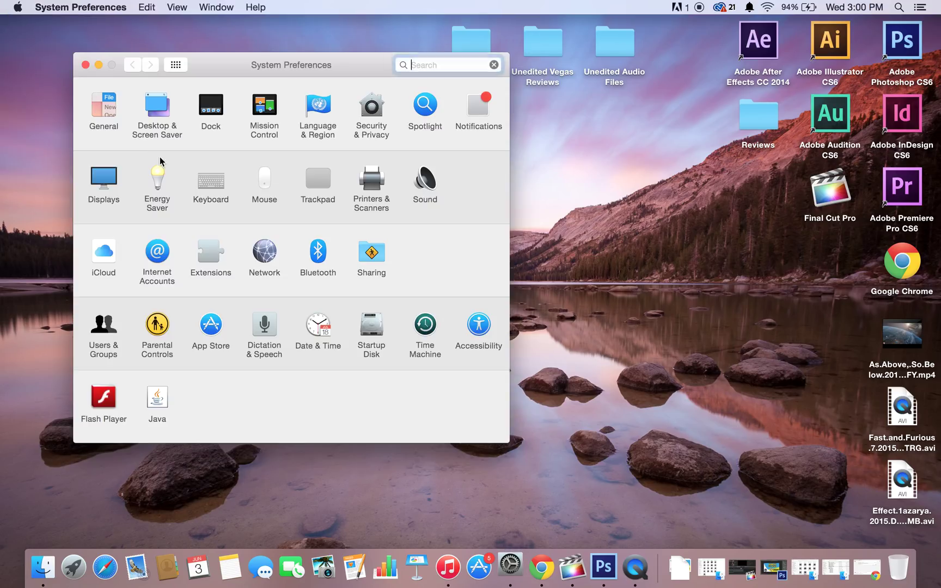
click(156, 114)
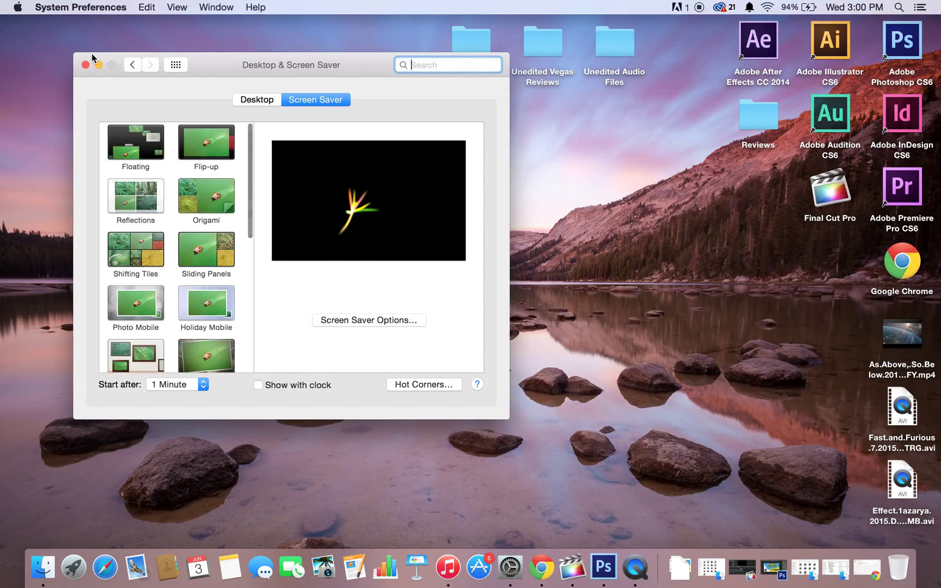
click(85, 64)
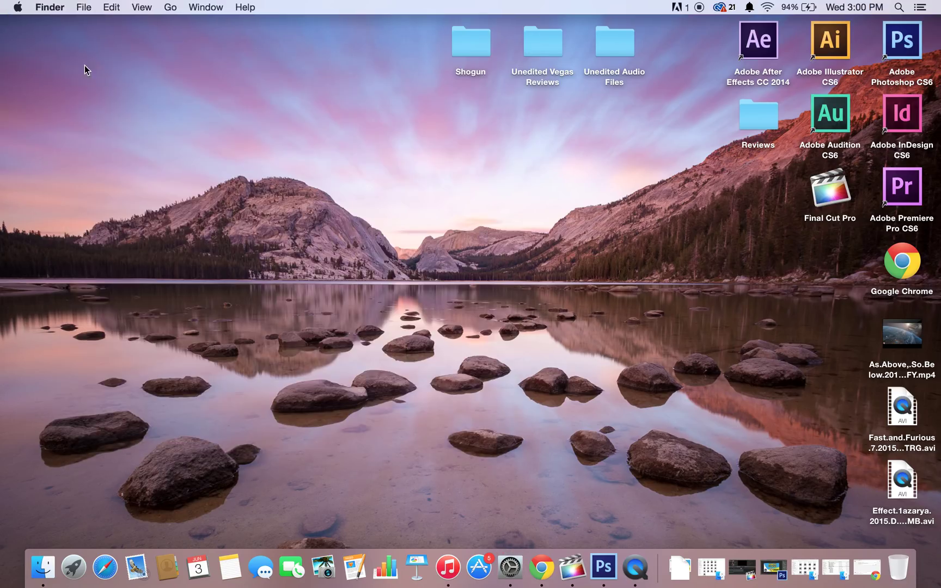
right_click(431, 273)
click(467, 321)
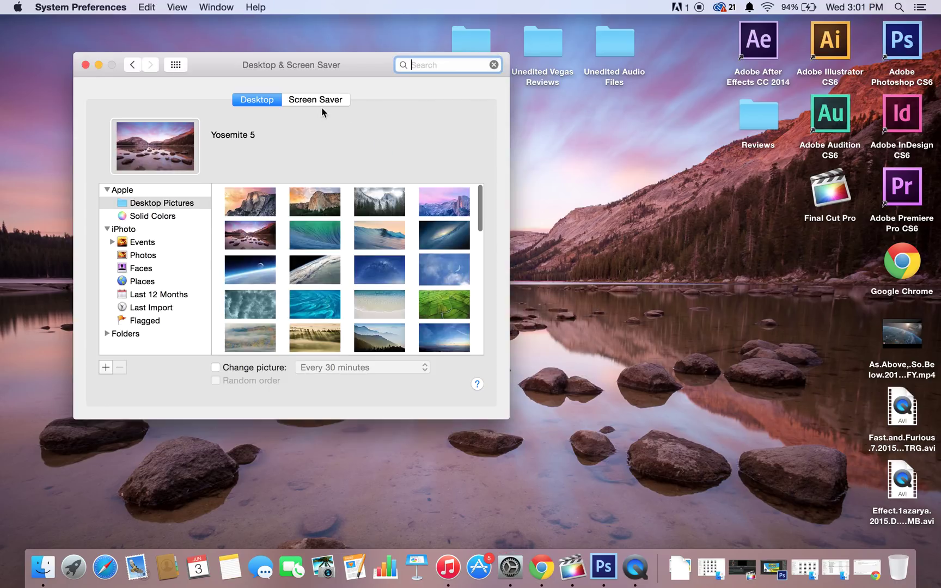
click(315, 99)
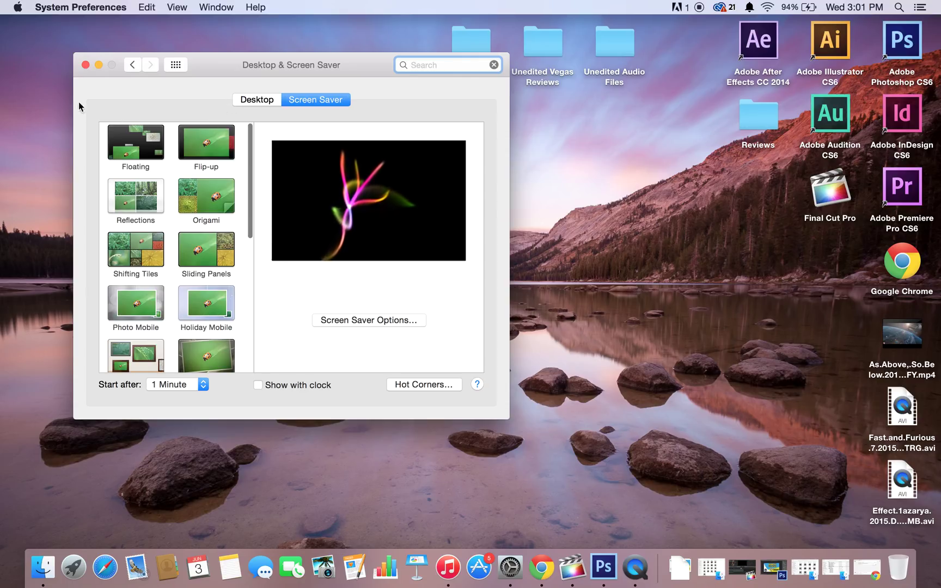
click(85, 65)
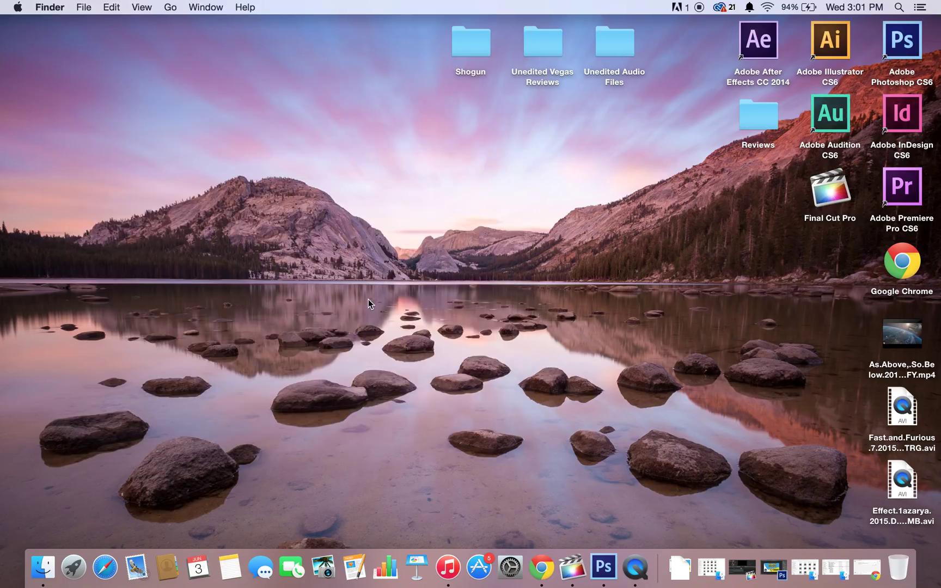